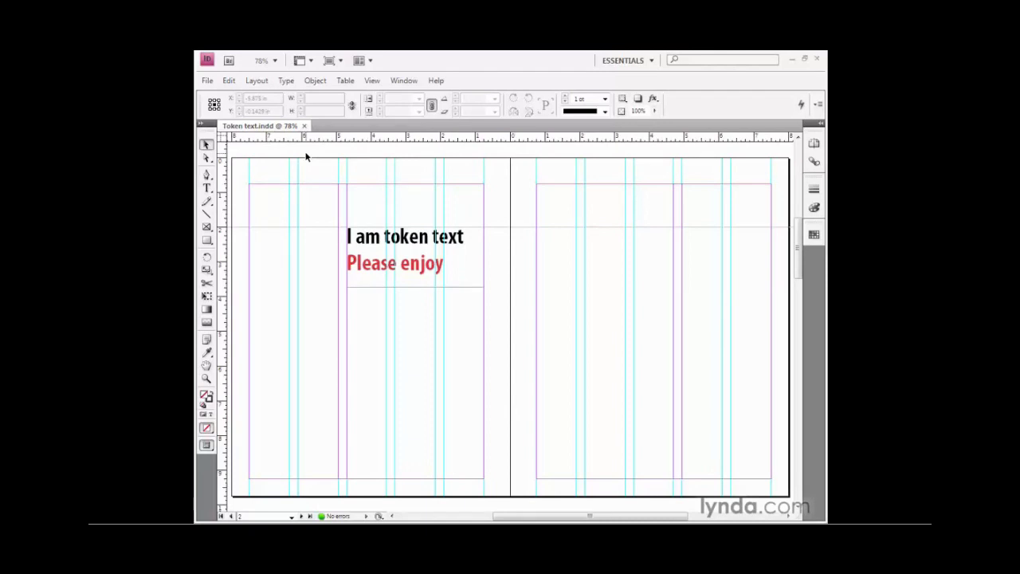
Zoom the spread from the View menu to 100%, then 125%, then back to 100%
left_click(371, 82)
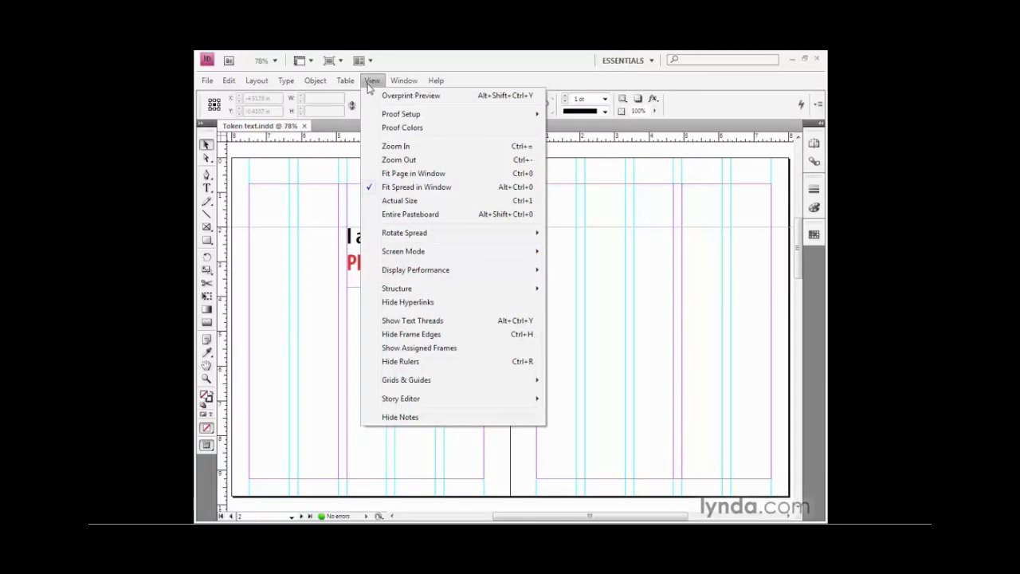
left_click(414, 147)
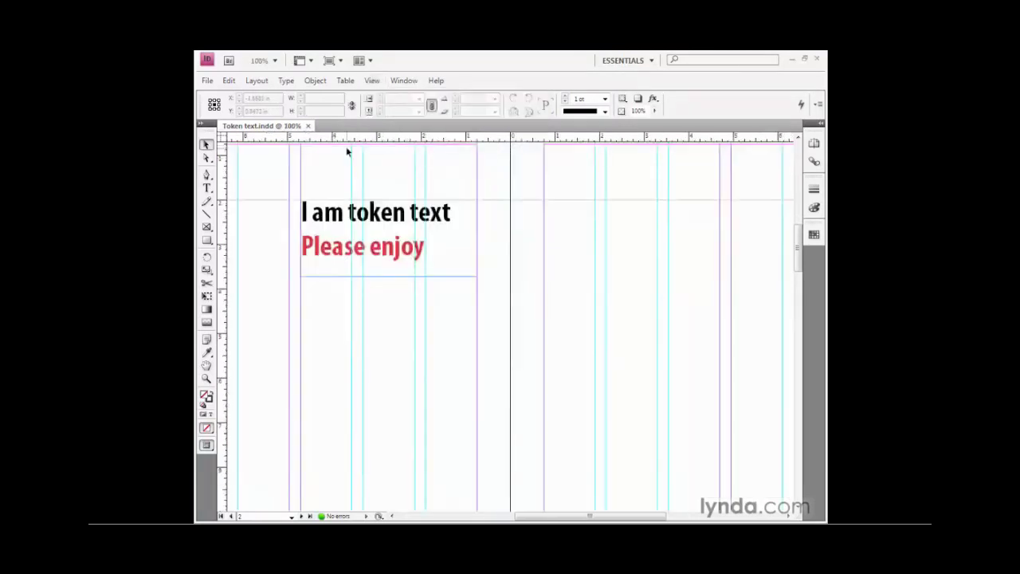
left_click(372, 80)
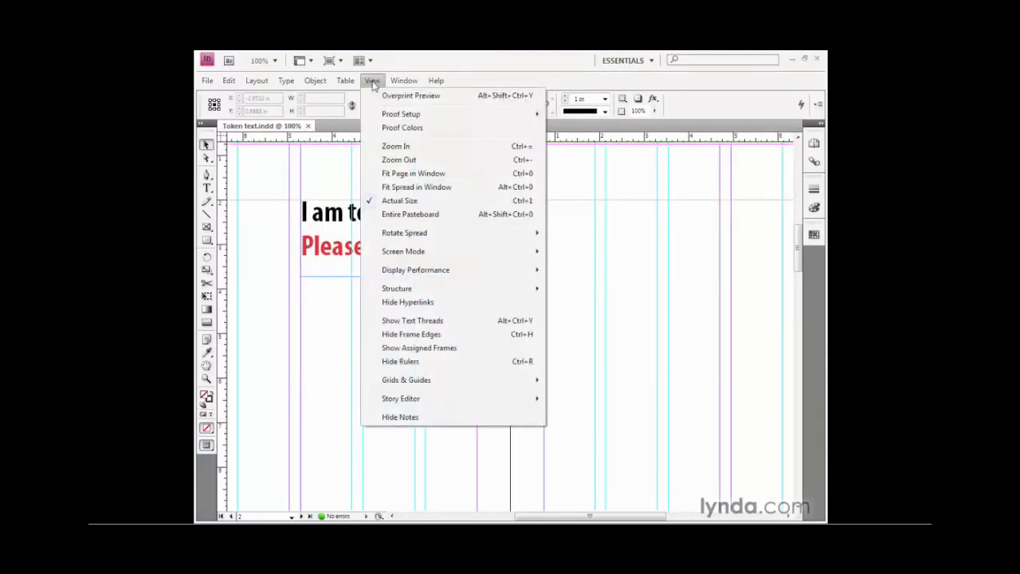
left_click(447, 148)
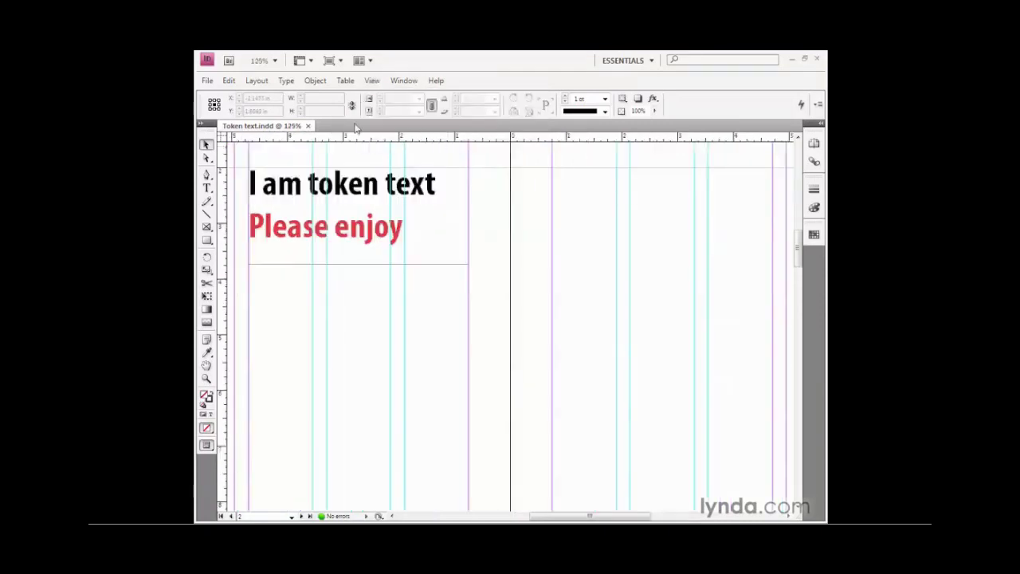
left_click(371, 81)
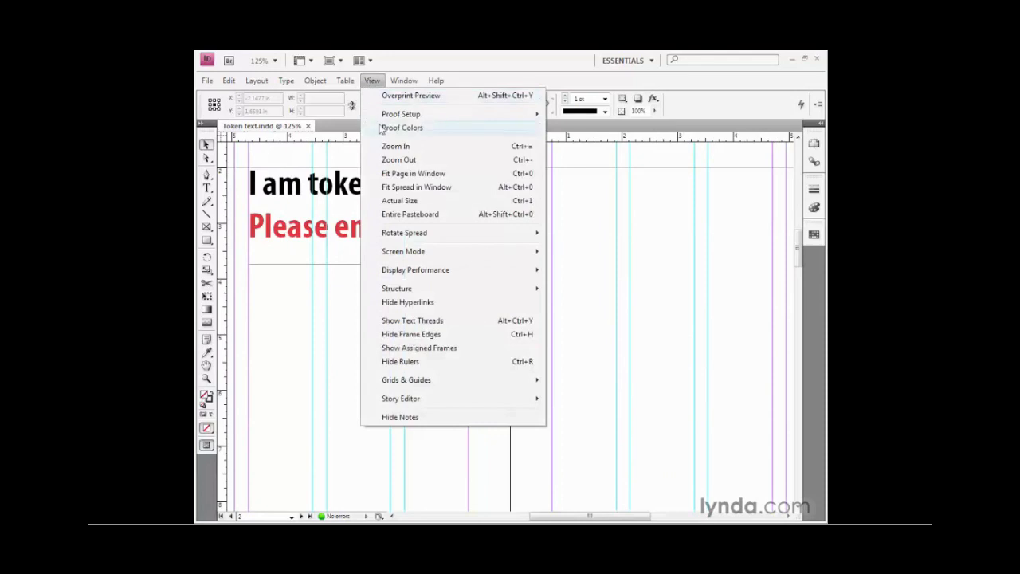
left_click(437, 161)
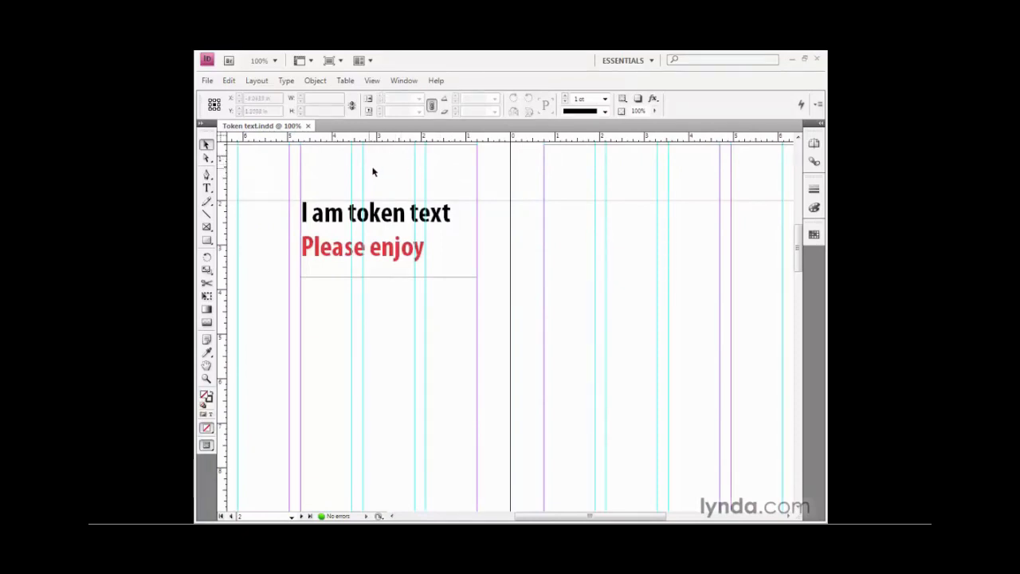
left_click(371, 82)
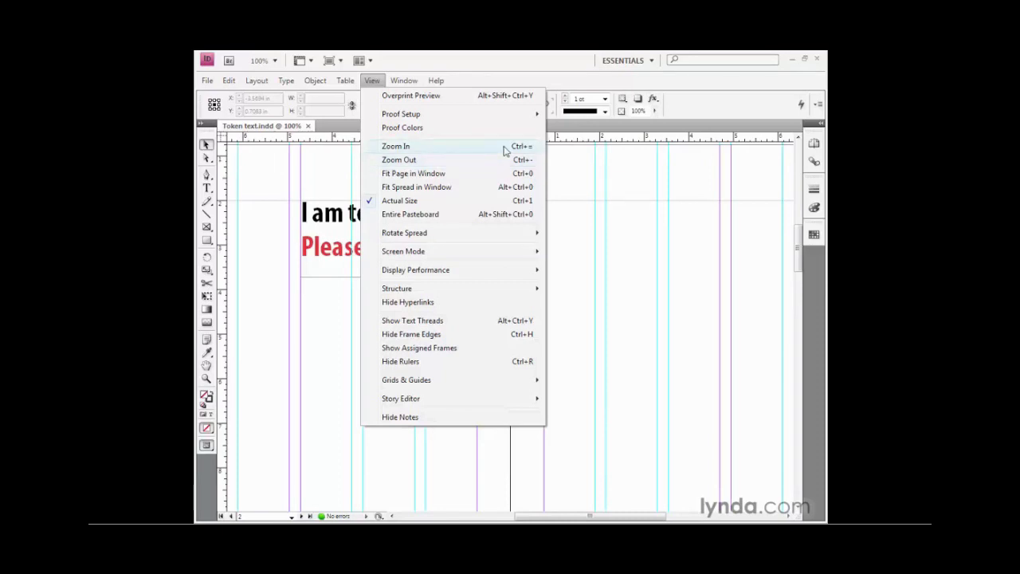
Dismiss the View menu and step the zoom with Ctrl+= and Ctrl+- until it reaches 200%
key("Escape")
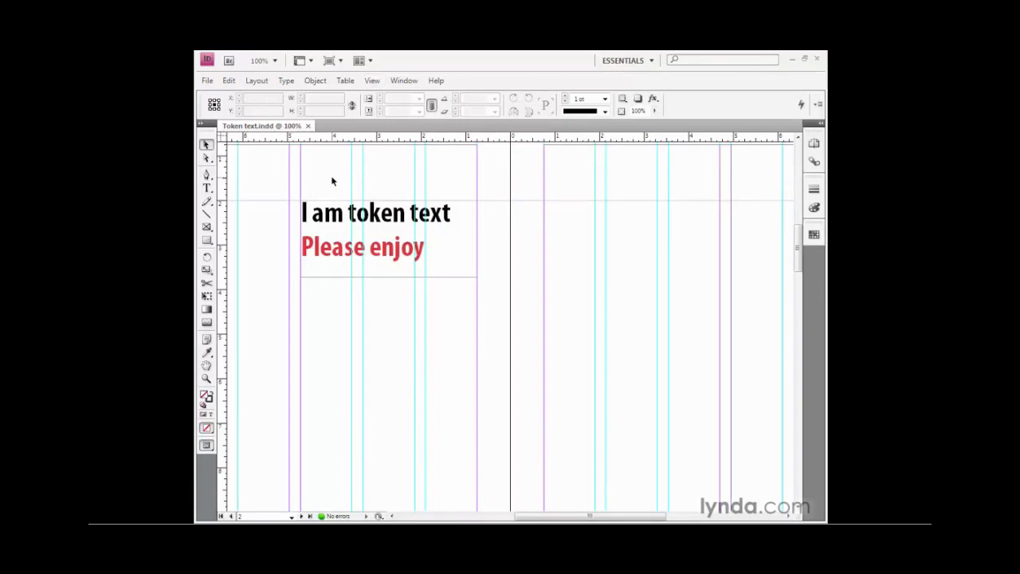
key("ctrl+=")
key("ctrl+=")
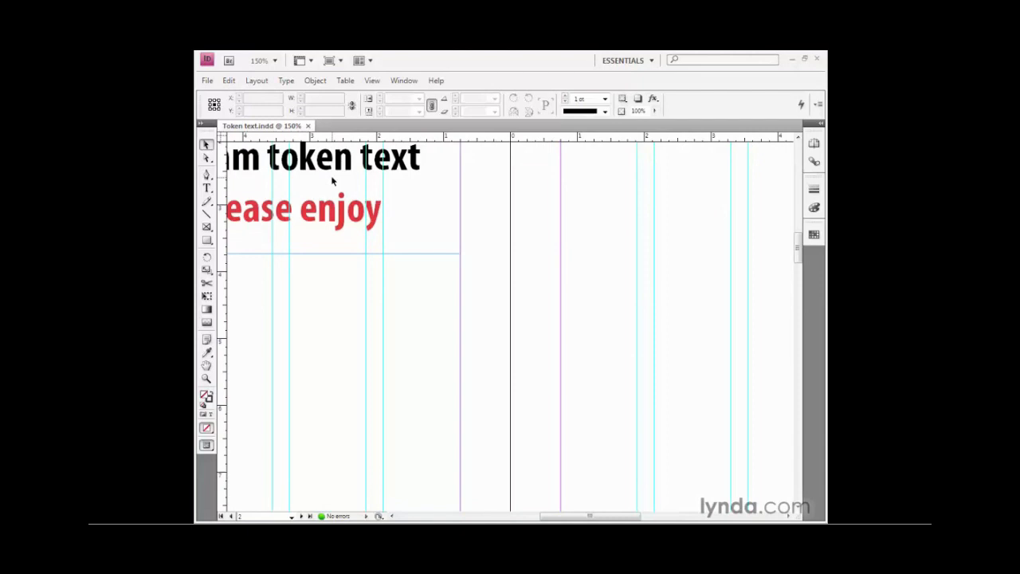
key("ctrl+minus")
key("ctrl+minus")
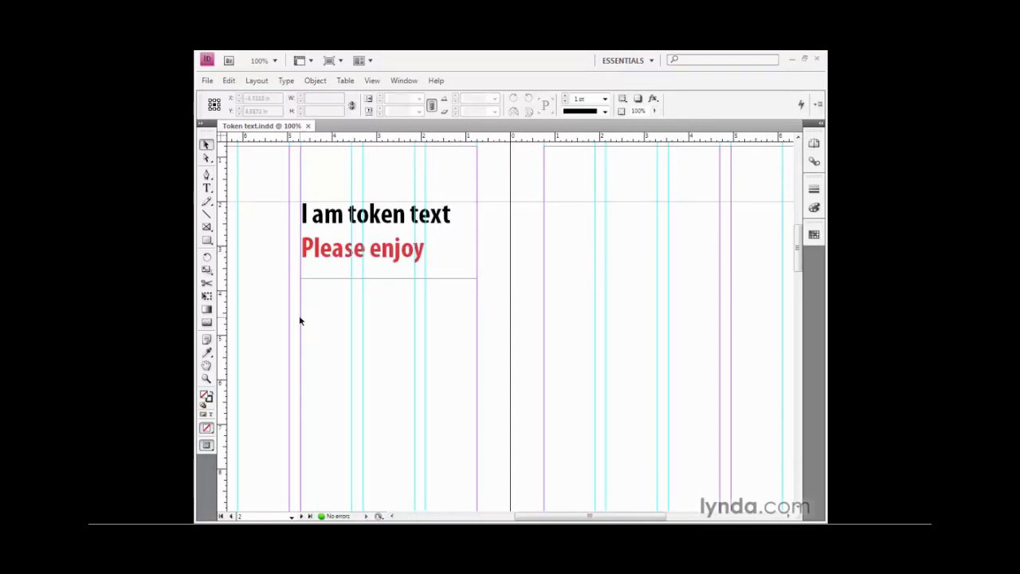
key("ctrl+equal")
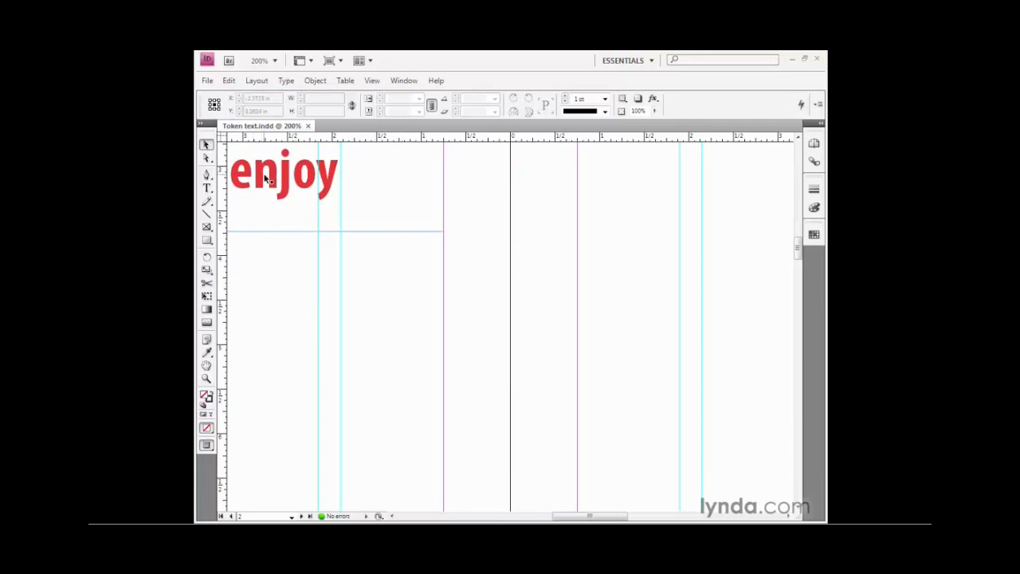
Use the Zoom tool on the text to reach 300% and 400%, then back out to 300%
left_click(206, 378)
left_click(302, 174)
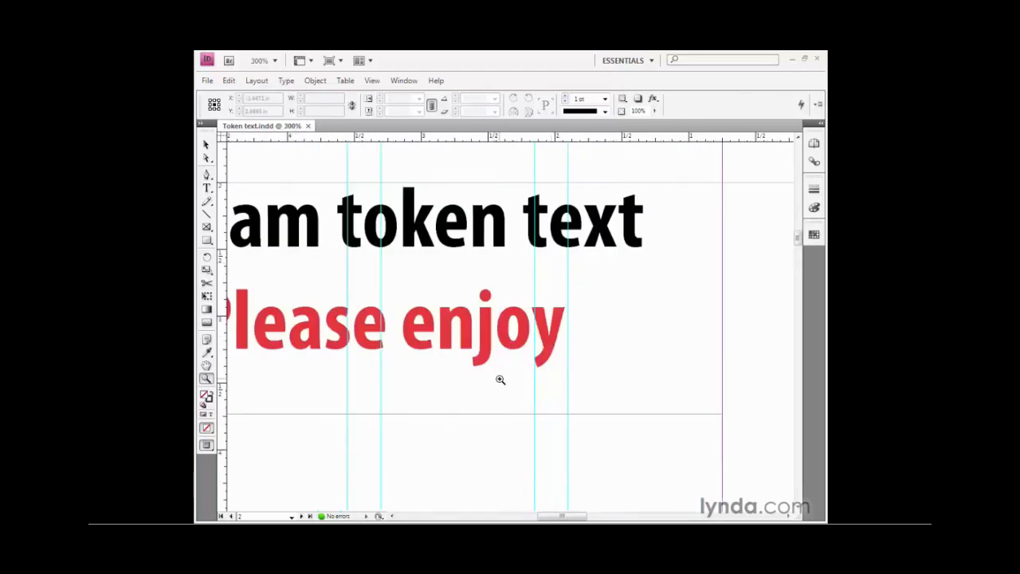
left_click(449, 220)
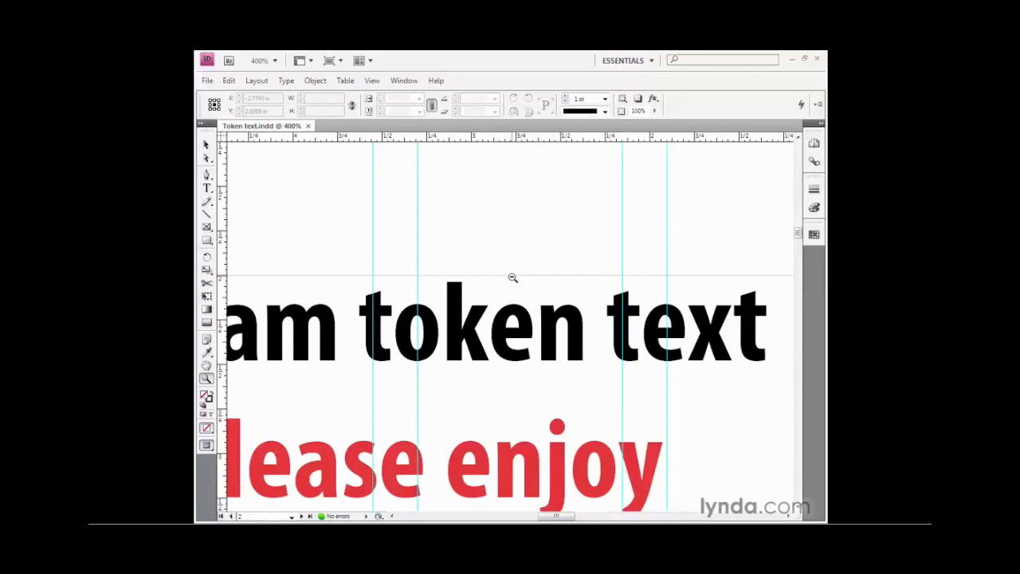
left_click(501, 338, "alt")
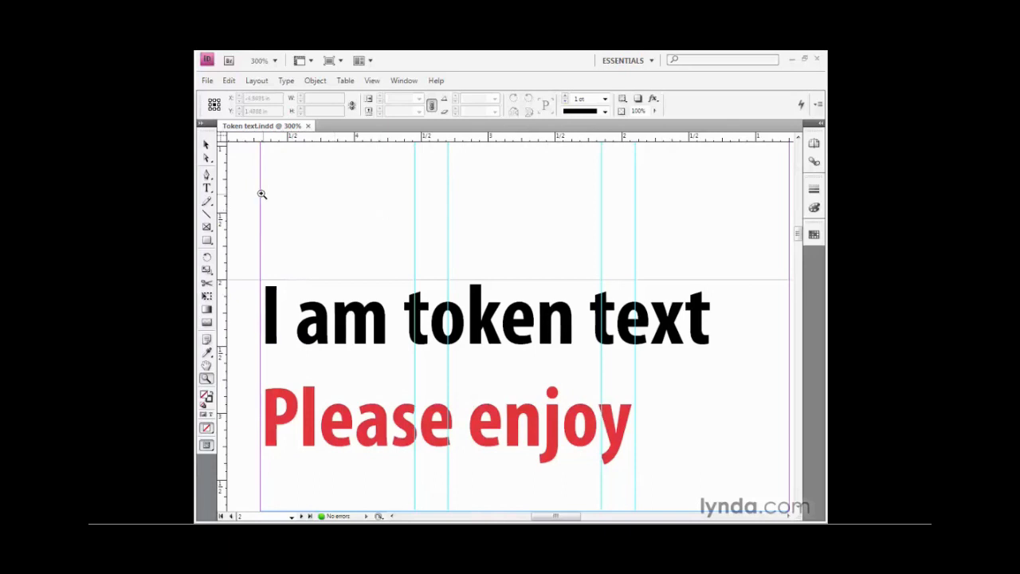
left_click(207, 147)
key("z")
key("v")
left_click(439, 325)
left_click(529, 337)
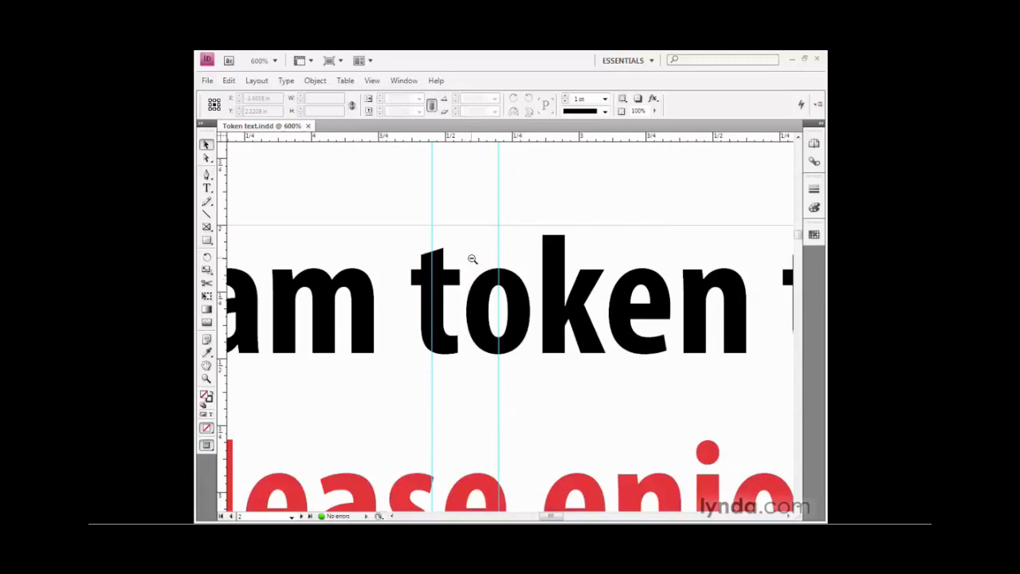
left_click(475, 304, "alt")
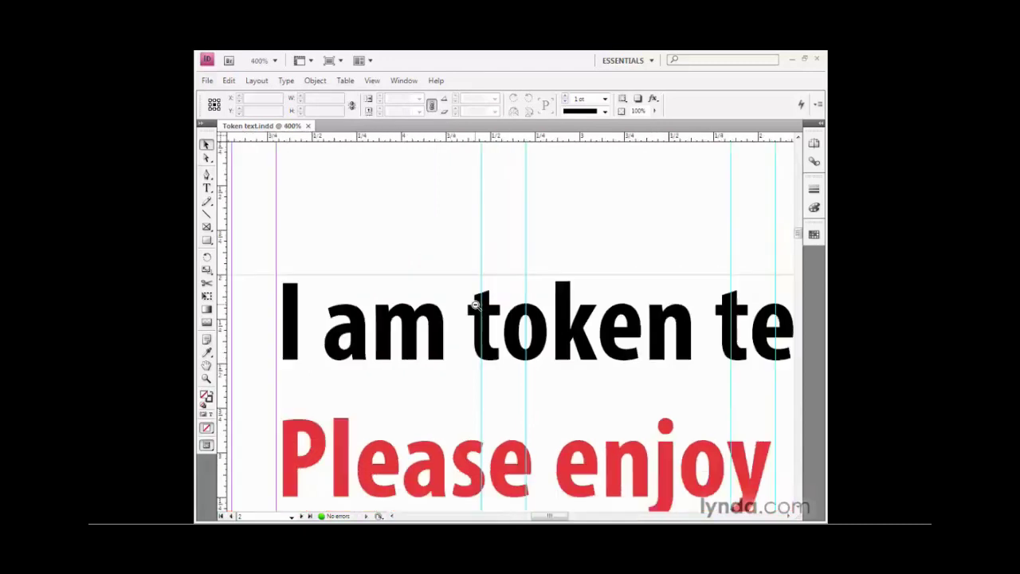
left_click(576, 336, "alt")
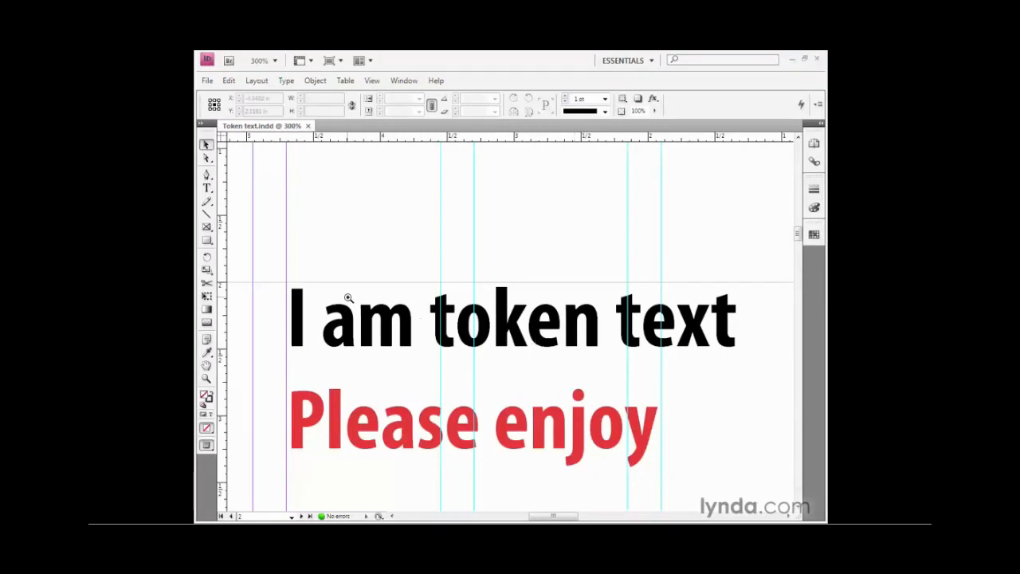
Marquee-zoom on the word 'am' to 1865%, then zoom out to 800%
left_click_drag(348, 296, 418, 355)
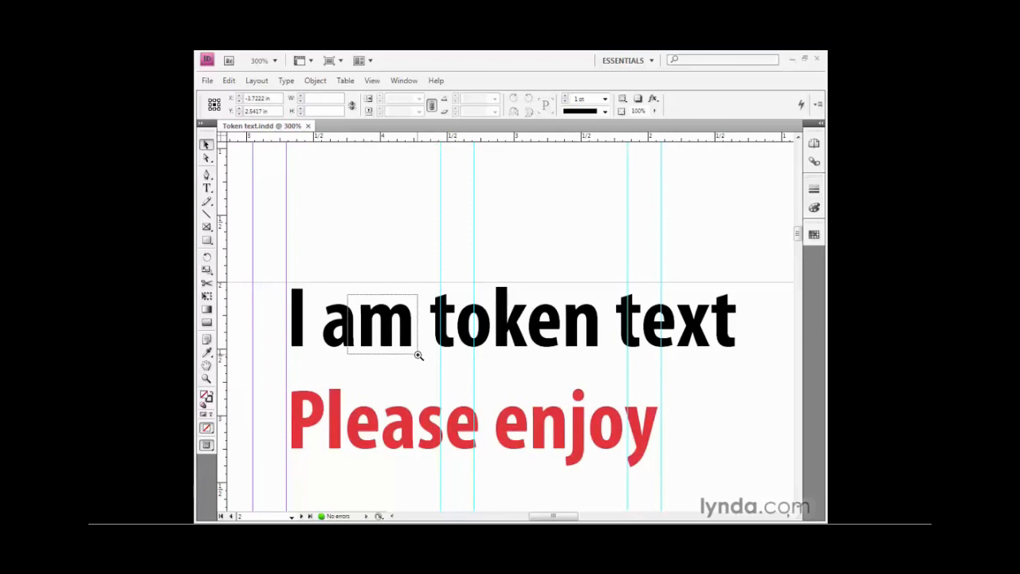
left_click_drag(418, 356, 418, 355)
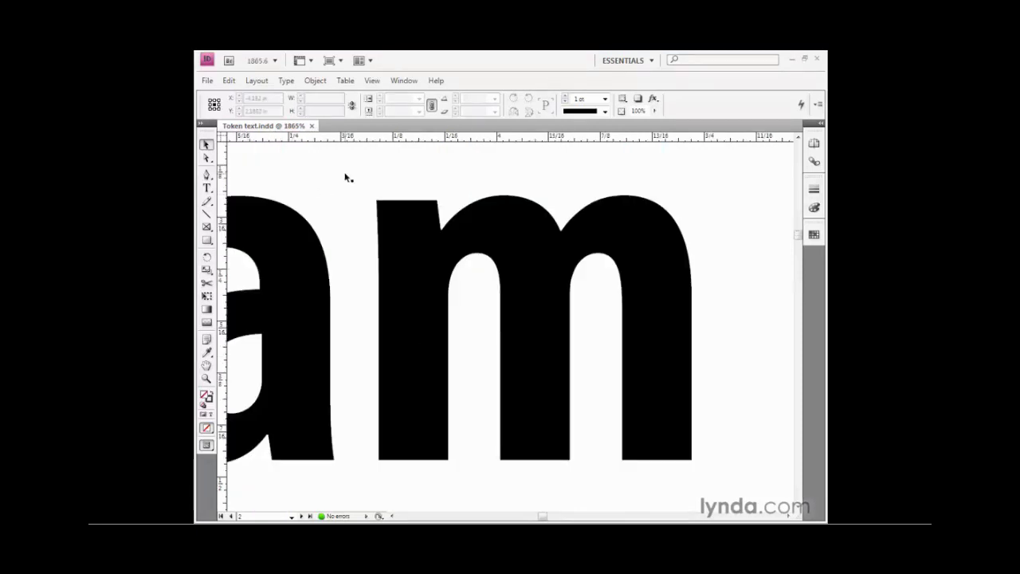
key("ctrl+minus")
key("ctrl+minus")
key("ctrl+minus")
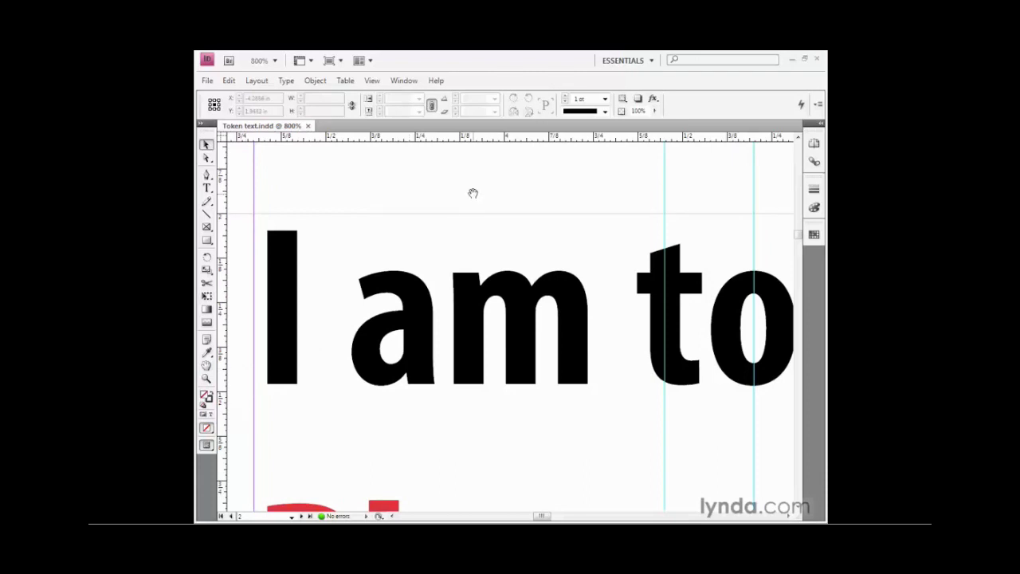
left_click_drag(484, 232, 631, 255)
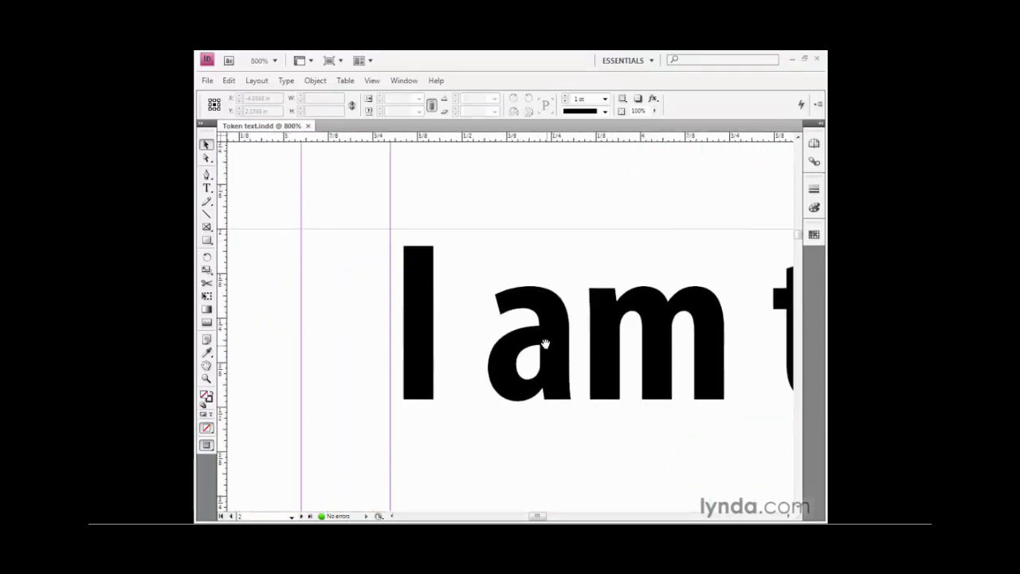
left_click_drag(573, 367, 357, 342)
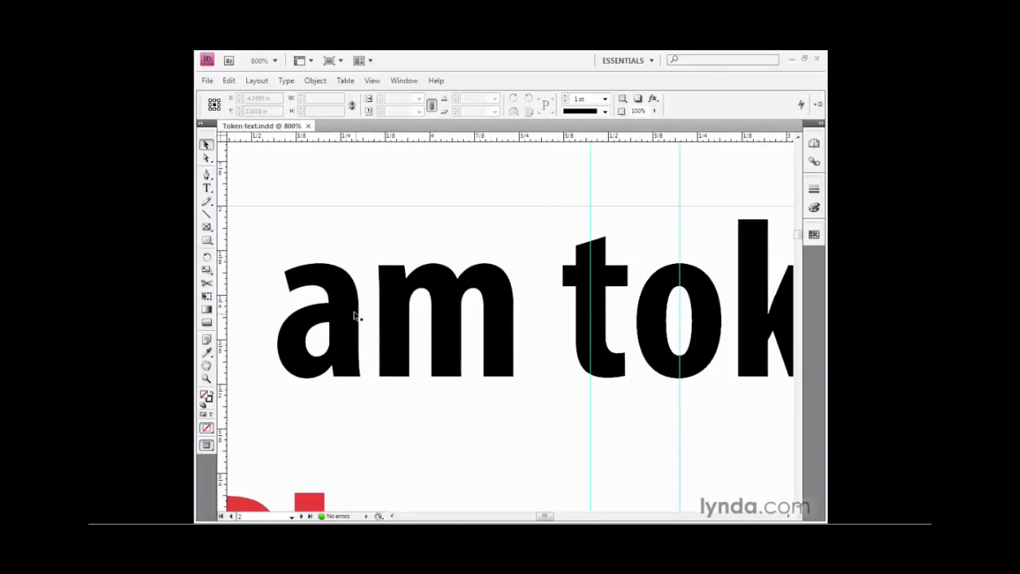
Remove the extra space between 'a' and 'm' in the heading, then pan to show 'I am'
left_click(207, 190)
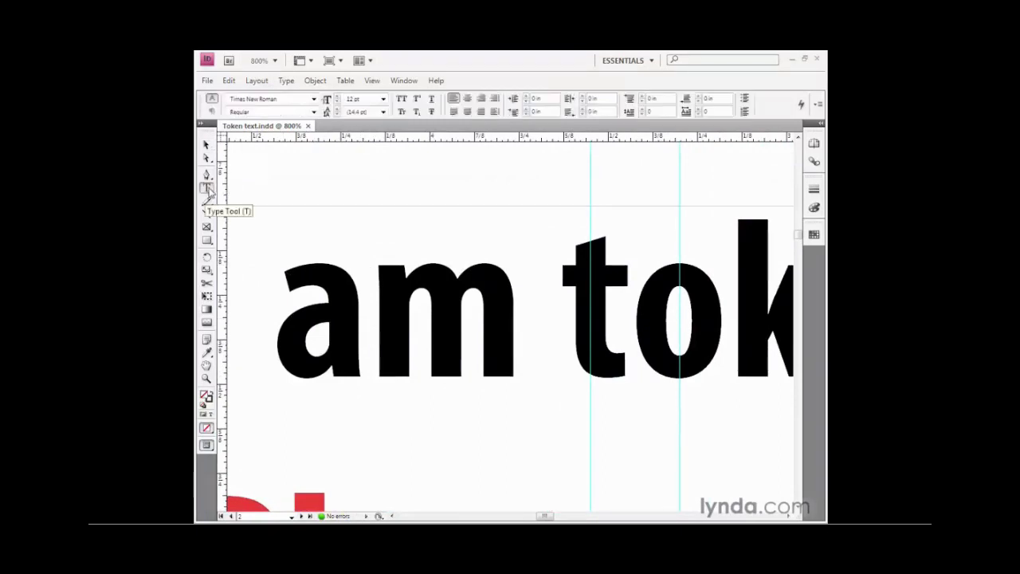
left_click(365, 353)
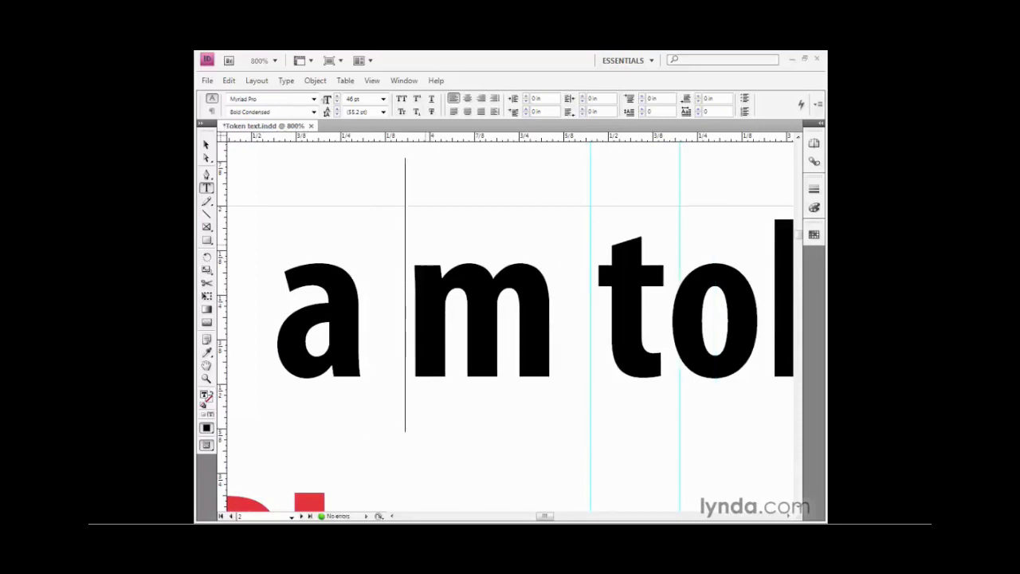
key("BackSpace")
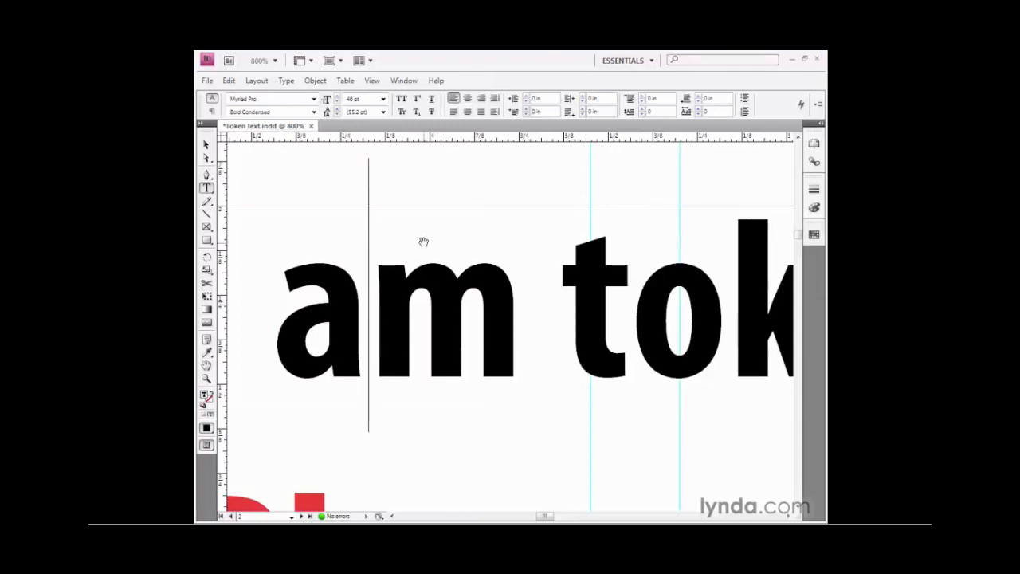
left_click_drag(382, 234, 449, 260)
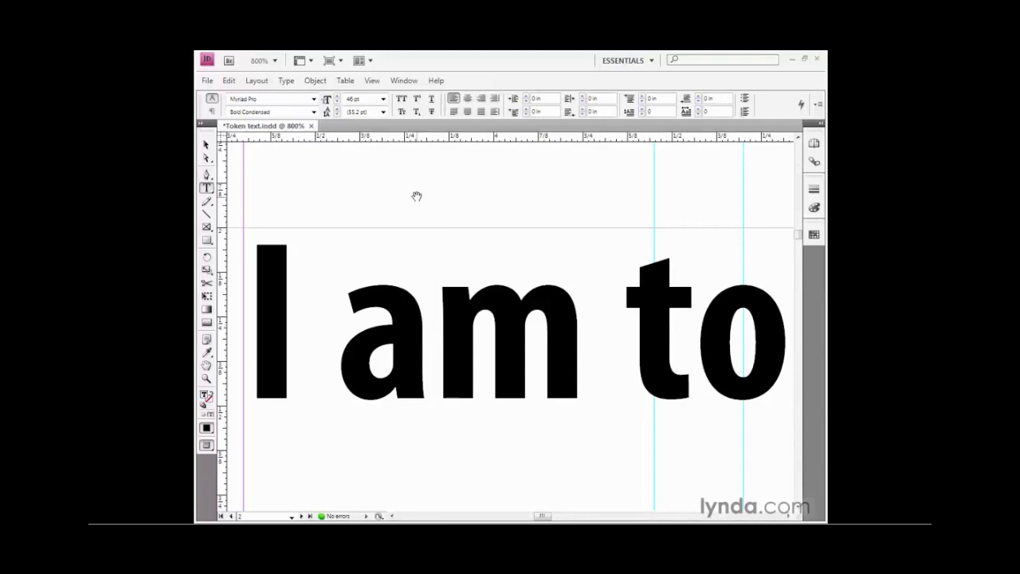
left_click_drag(415, 203, 372, 212)
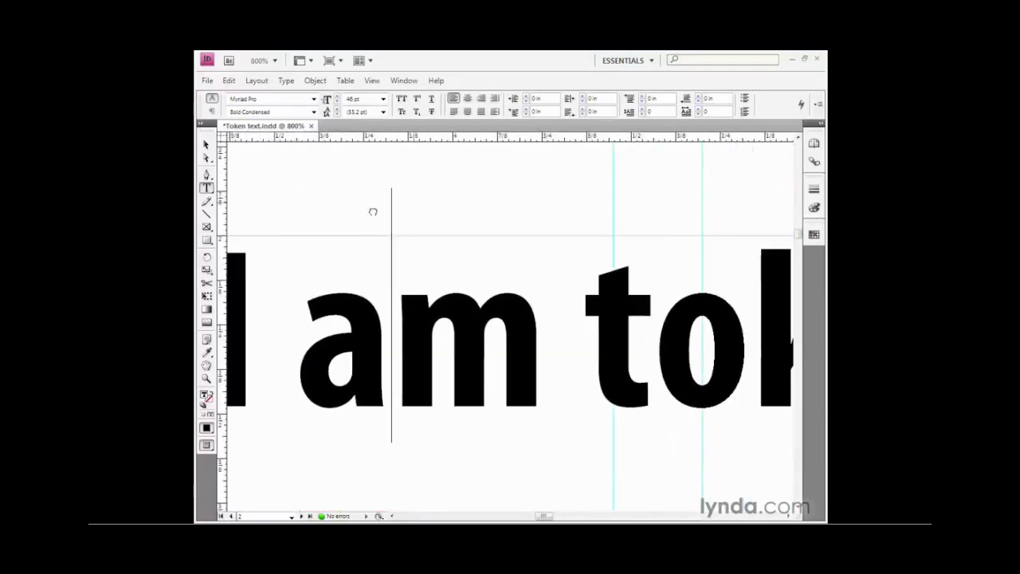
Deselect the text frame and fit the page in the window
left_click(204, 147)
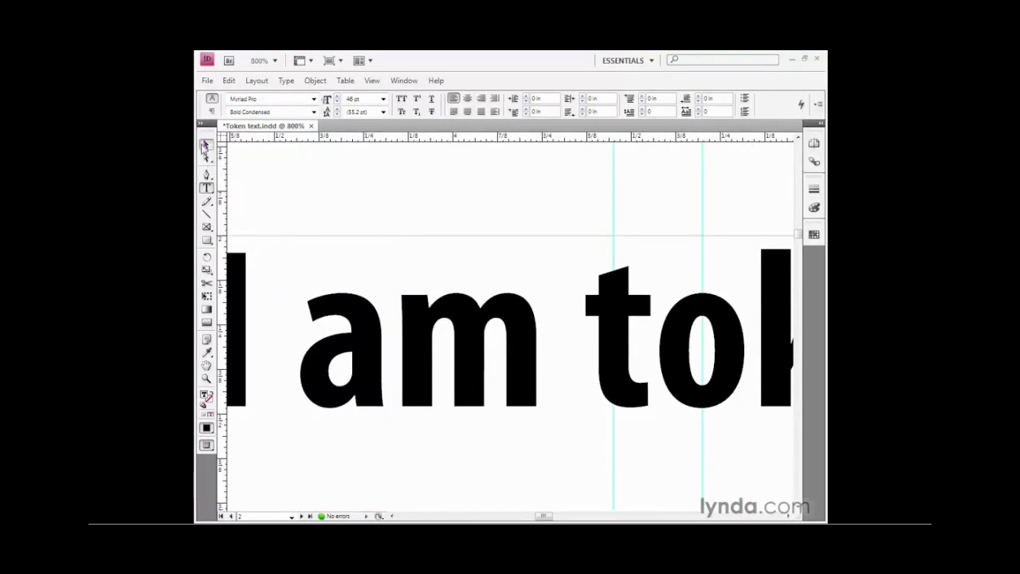
left_click(338, 167)
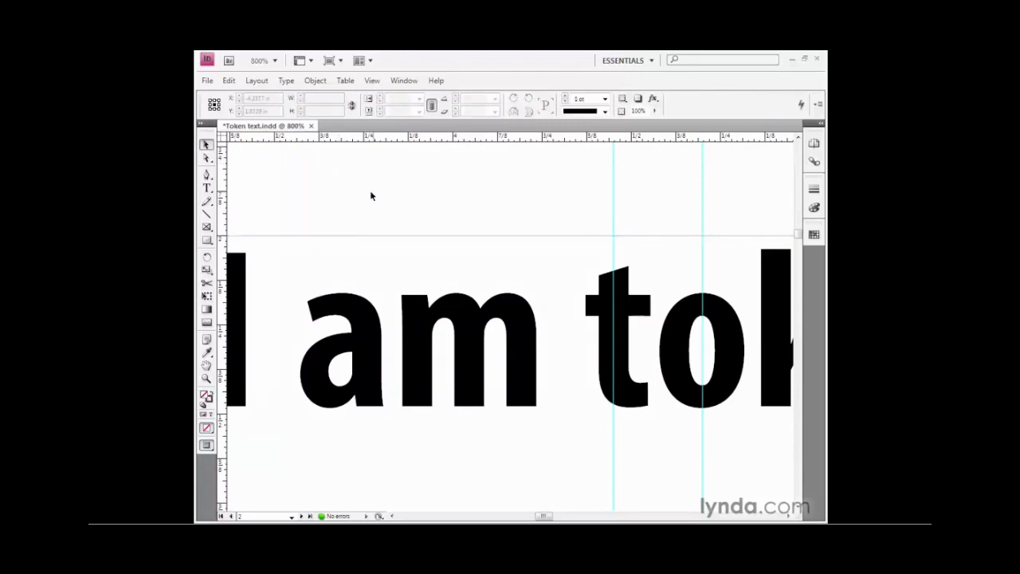
left_click(371, 82)
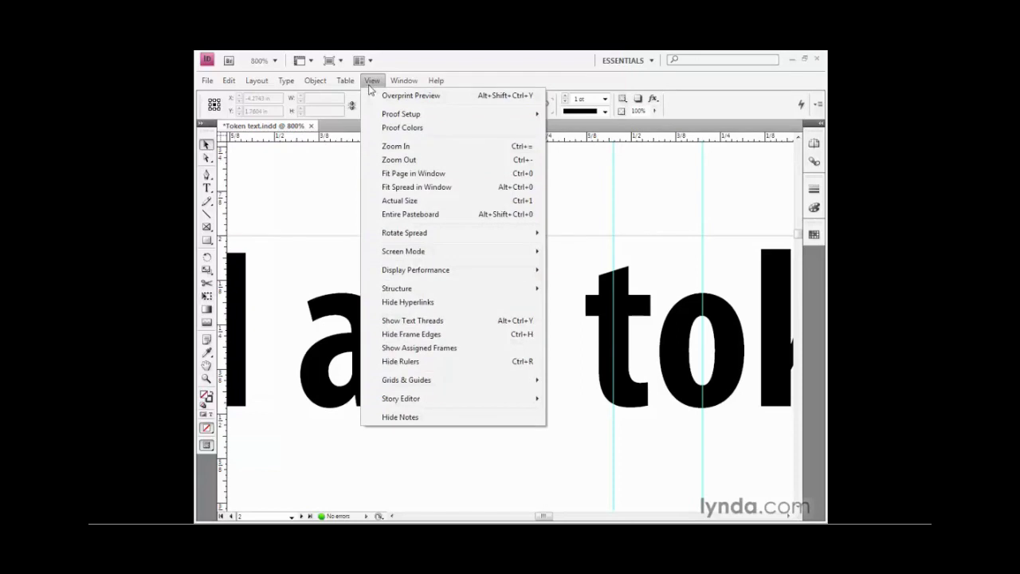
left_click(472, 180)
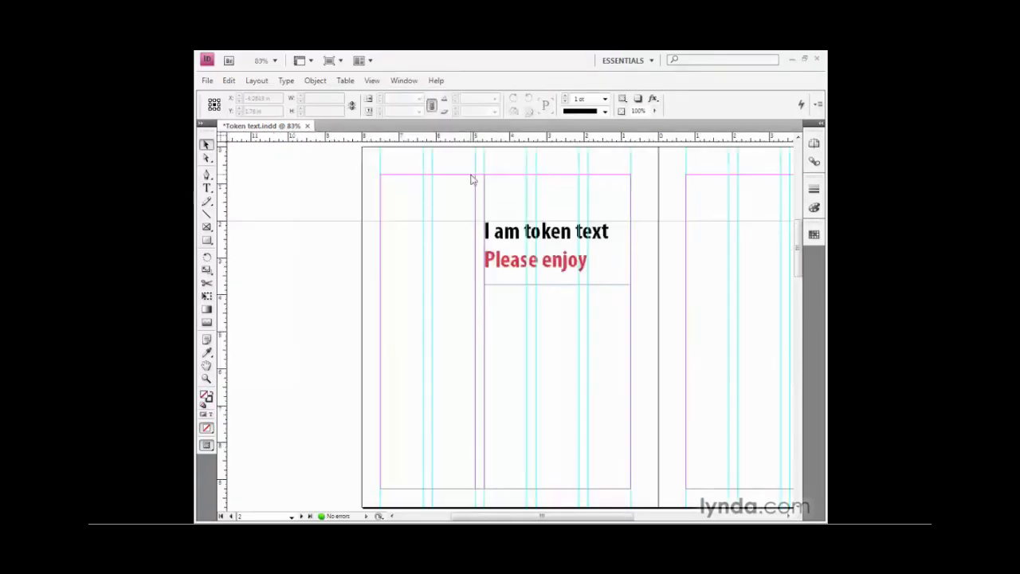
Fit the spread in the window, then toggle page and spread fit with Ctrl+0 and Ctrl+Alt+0
left_click(372, 82)
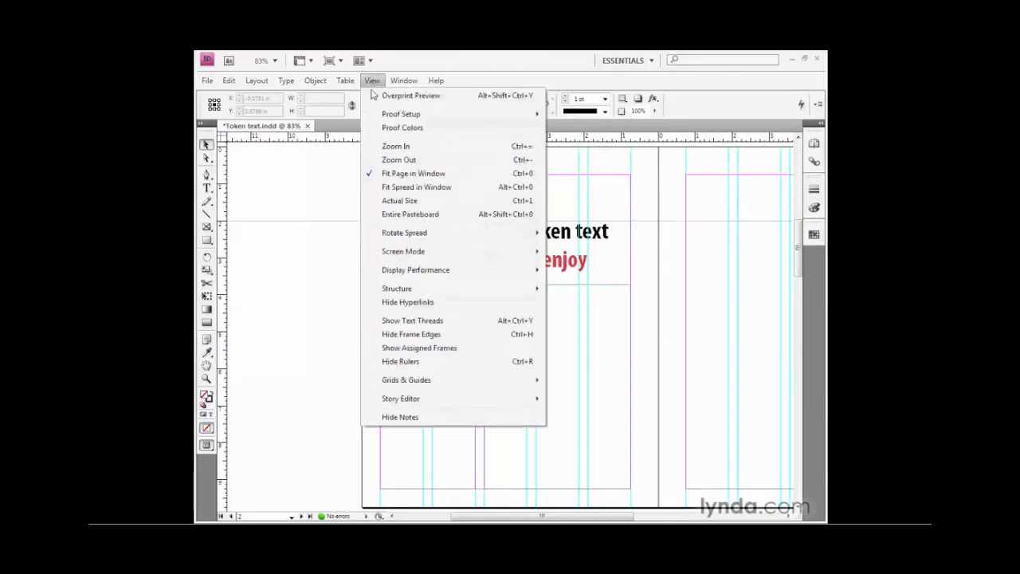
left_click(466, 189)
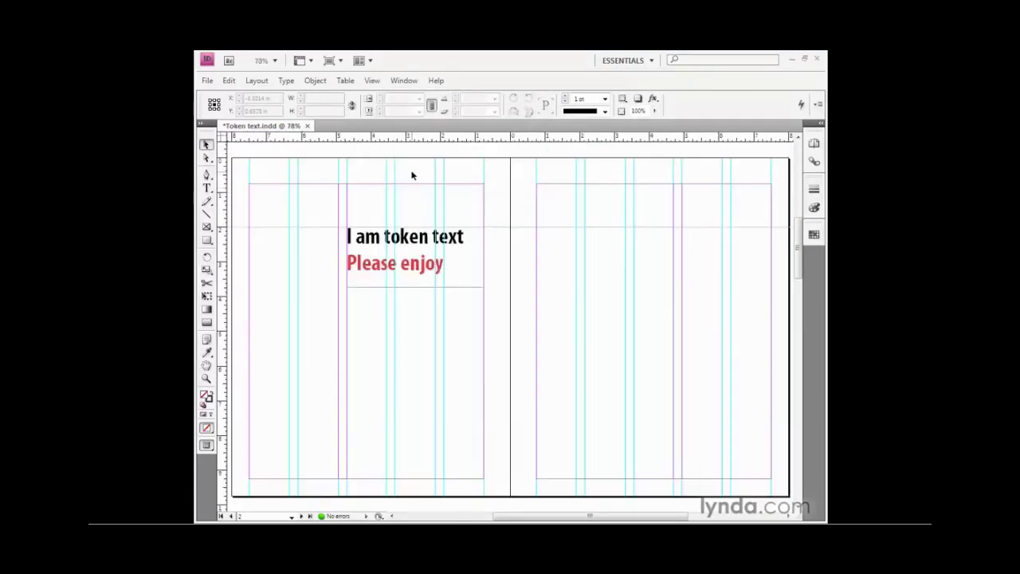
key("ctrl+0")
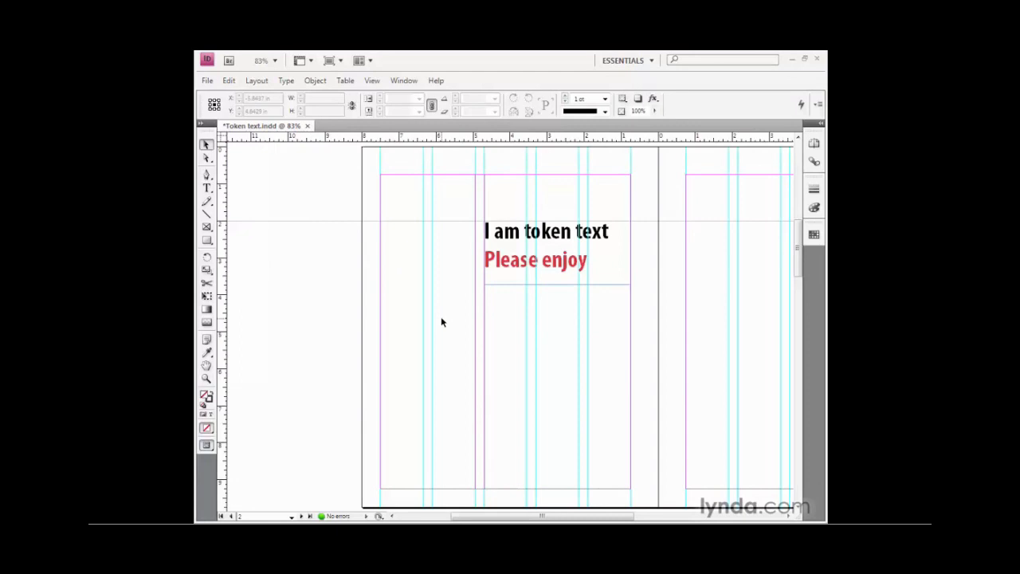
key("ctrl+alt+0")
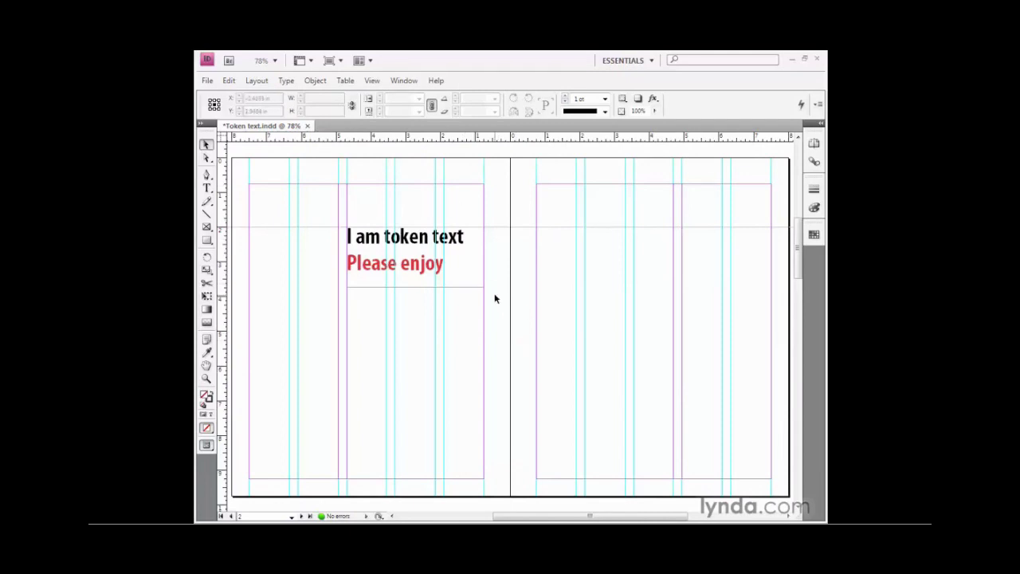
scroll(494, 299, "down", 4)
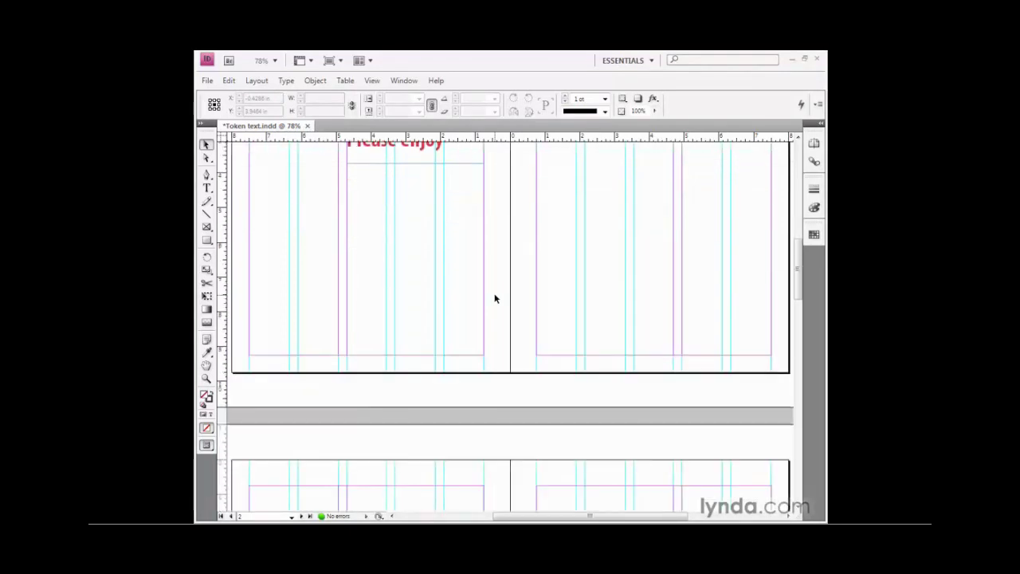
scroll(494, 299, "up", 4)
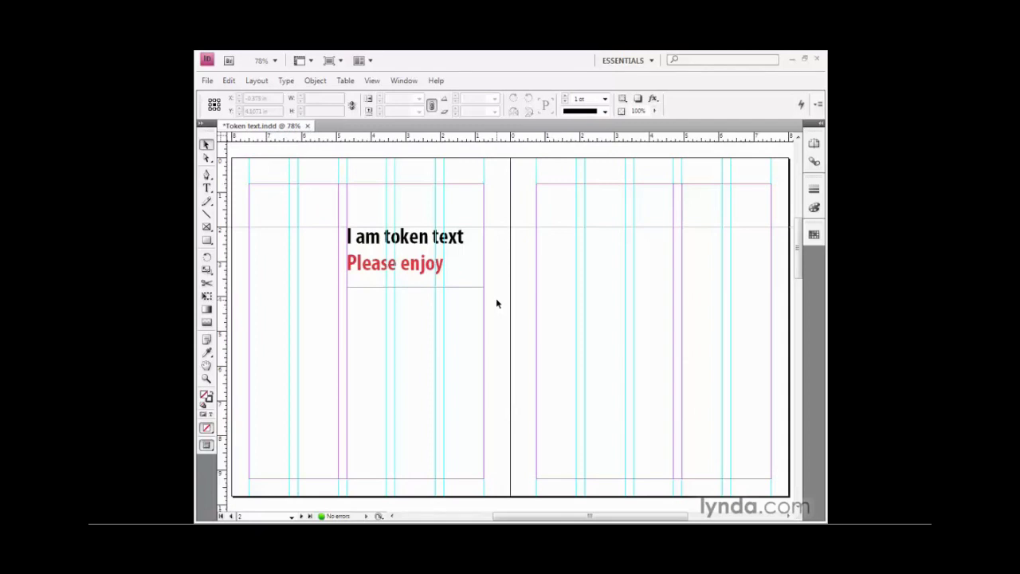
scroll(497, 303, "left", 3)
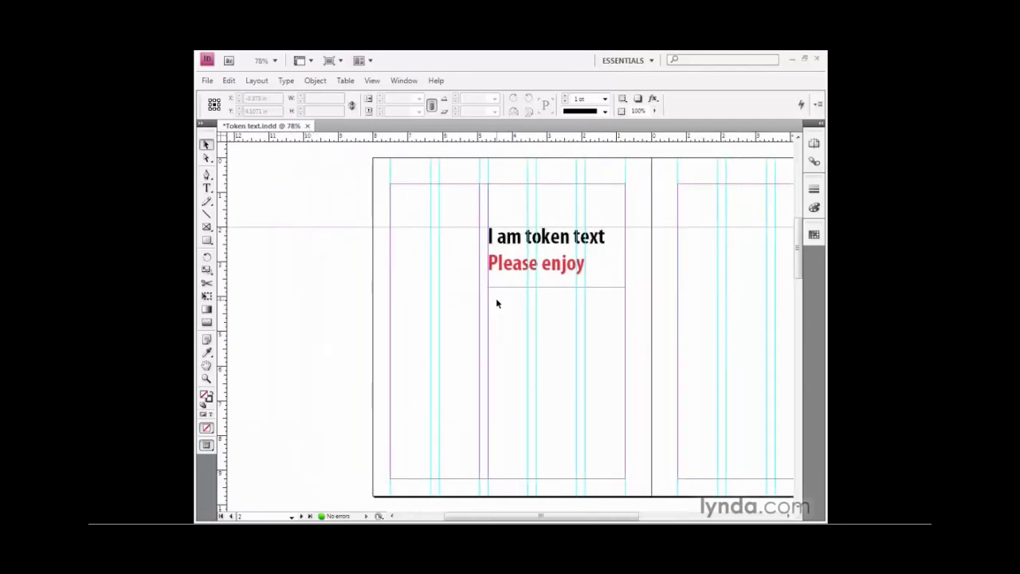
scroll(495, 303, "right", 5)
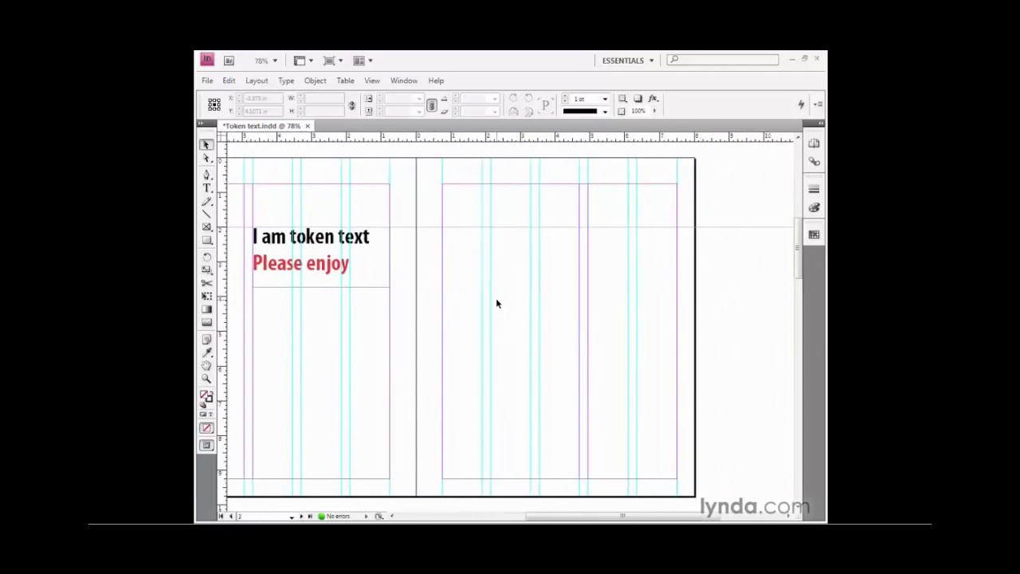
scroll(495, 303, "left", 2)
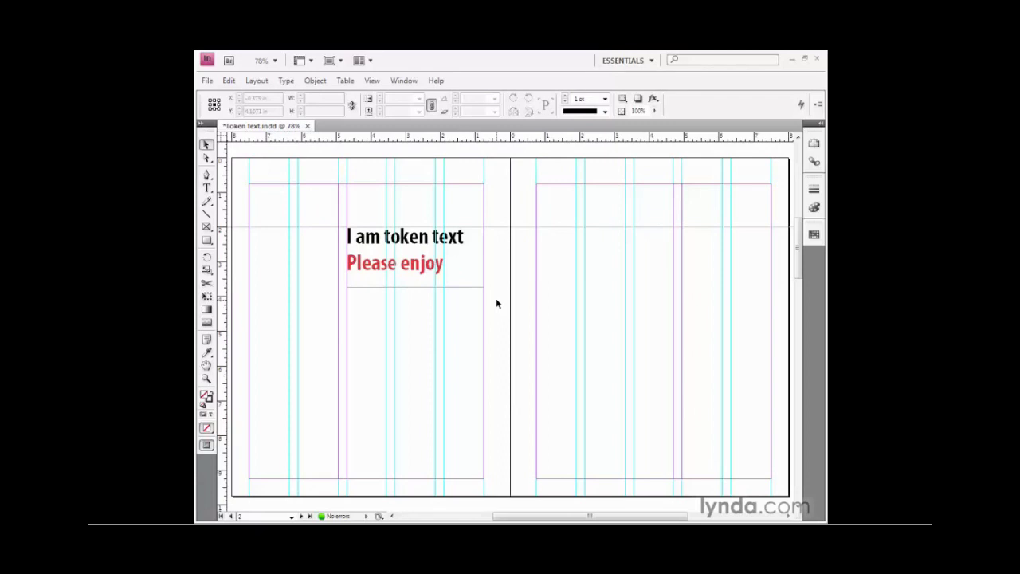
scroll(496, 303, "up", 4)
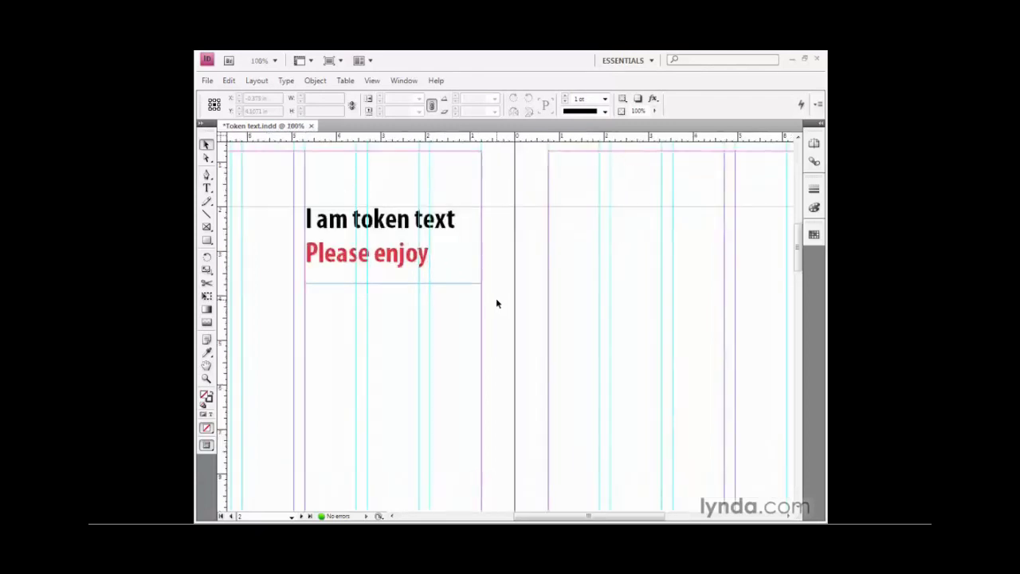
scroll(495, 302, "down", 2)
scroll(496, 302, "down", 2)
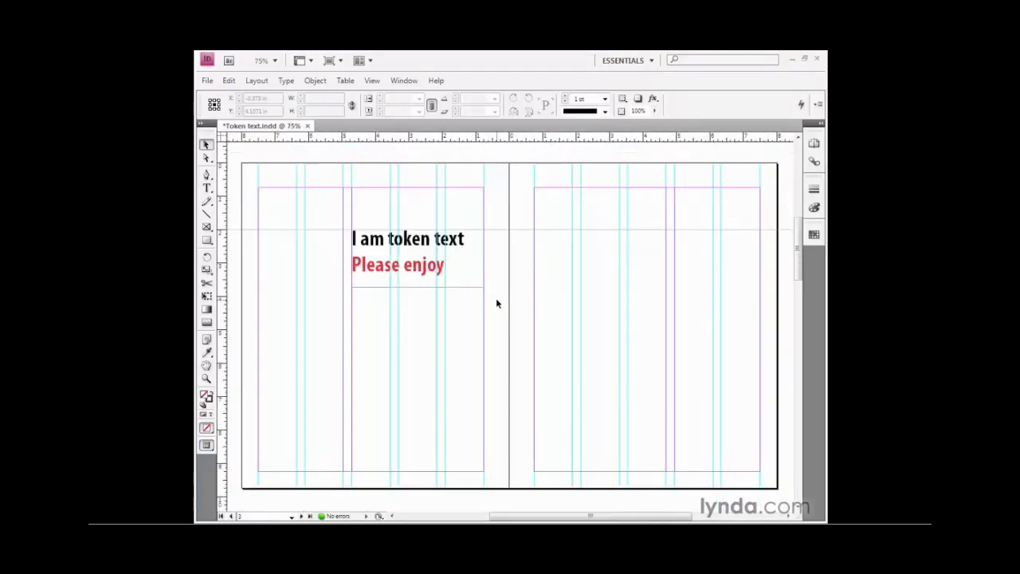
key("alt")
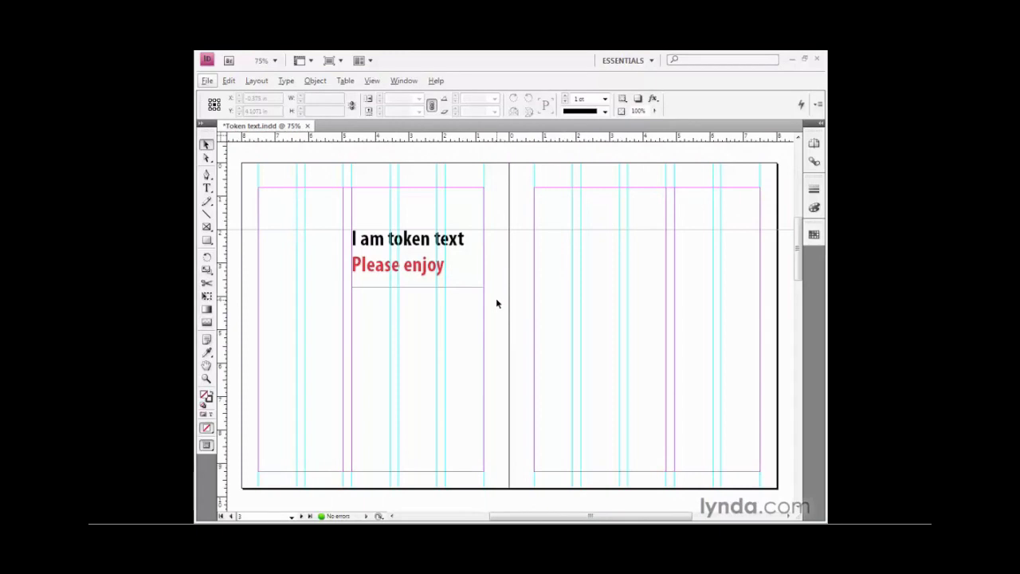